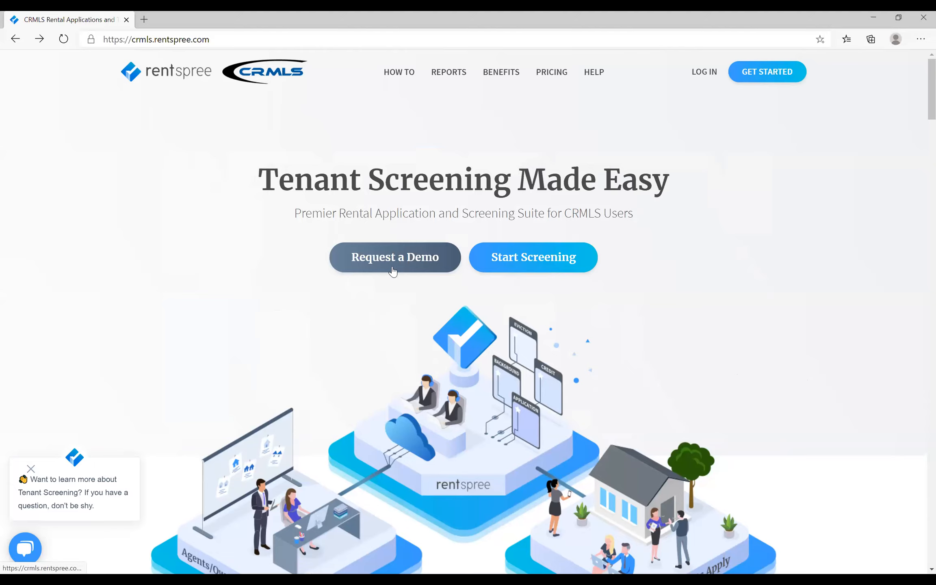
- Pick the 1:45 pm slot on Monday, July 13 in the personal walkthrough demo scheduler
scroll(401, 259, down, 10)
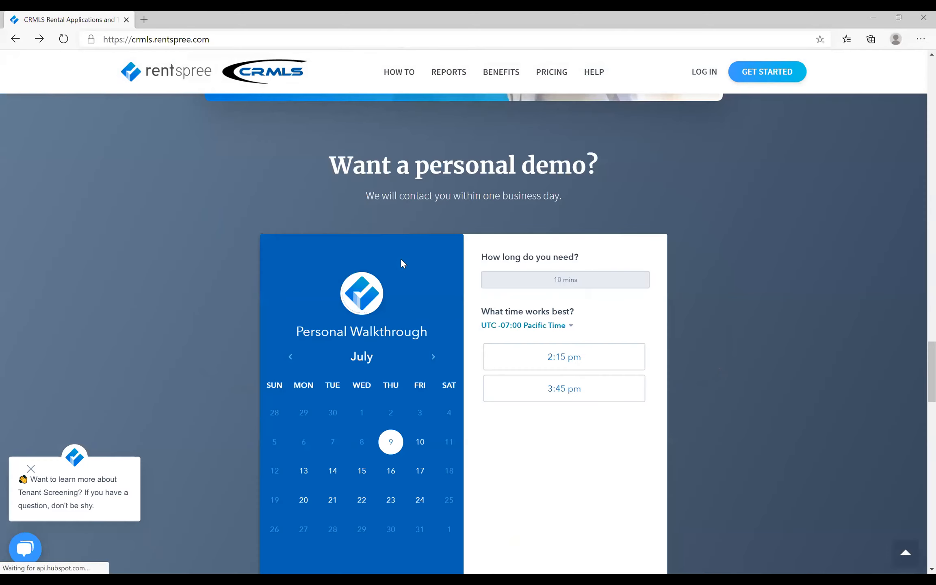
scroll(400, 262, down, 2)
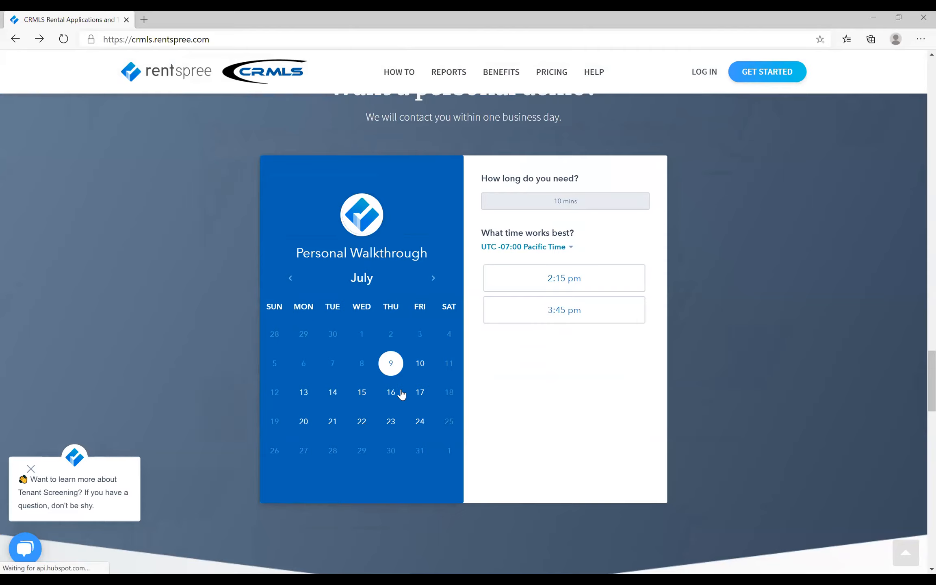
click(304, 392)
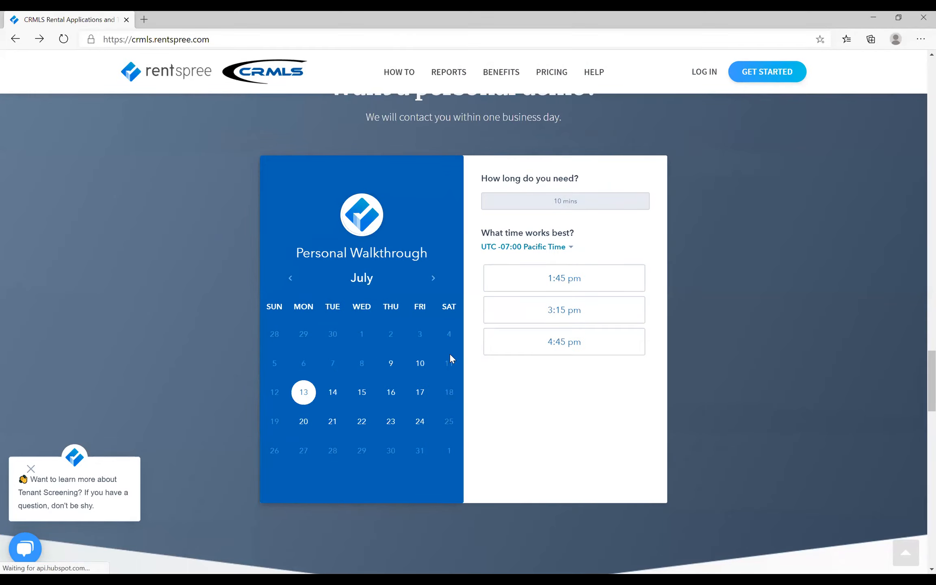
click(536, 287)
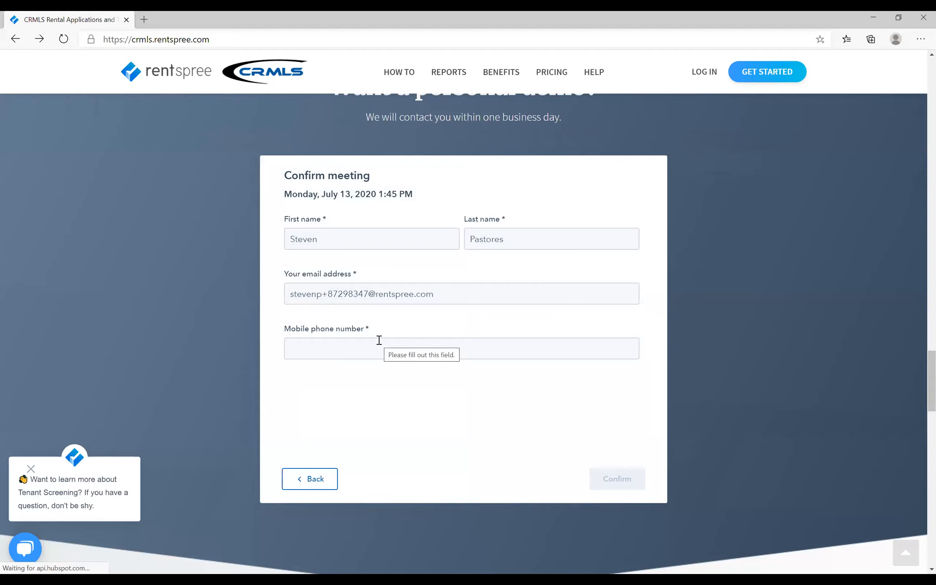
- Start screening and sign up with an email address and account password, agreeing to the User Agreement and Privacy Policy
scroll(382, 427, up, 20)
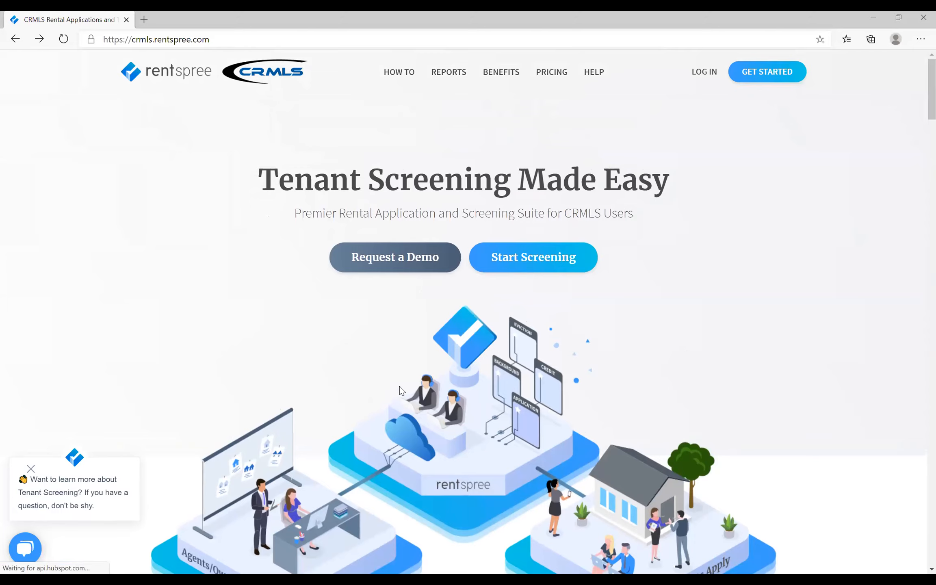
click(542, 260)
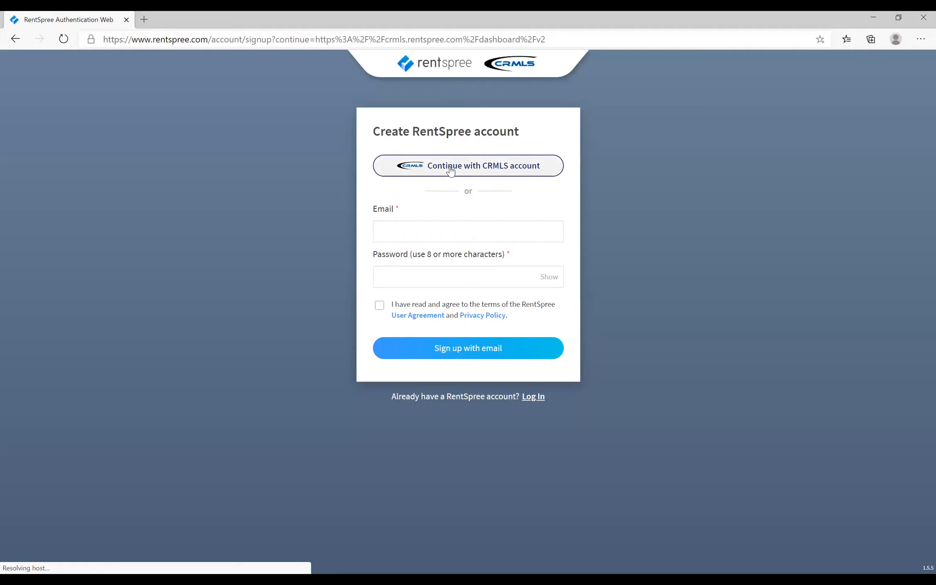
click(424, 235)
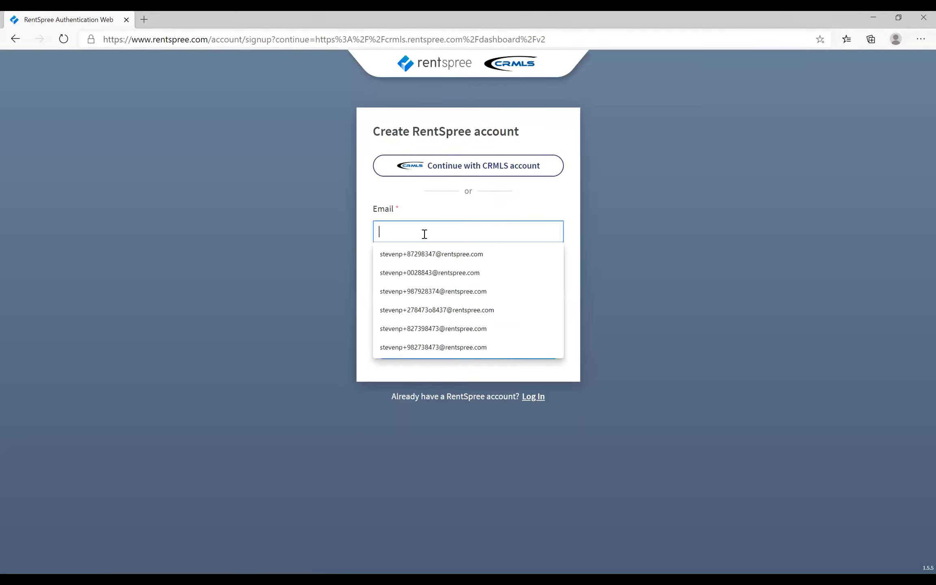
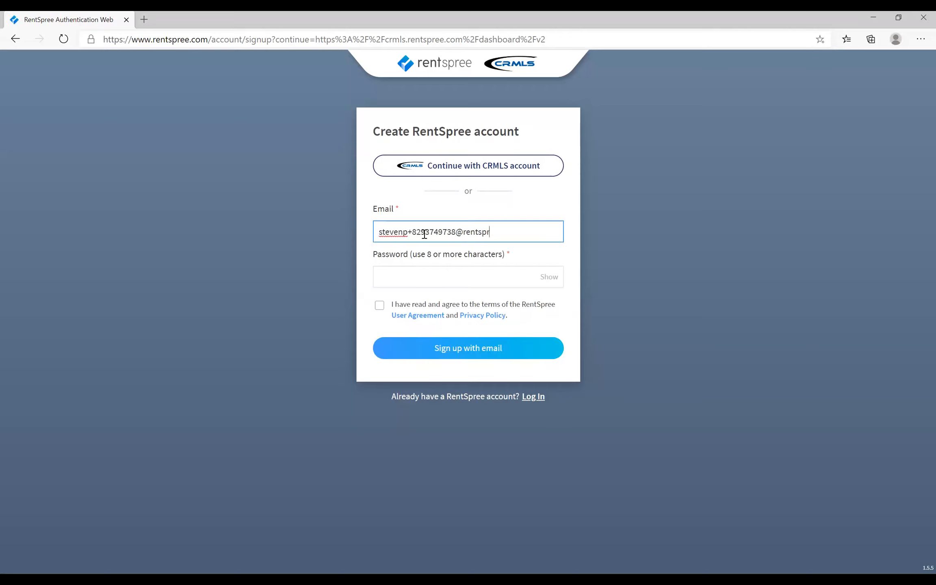
key(Tab)
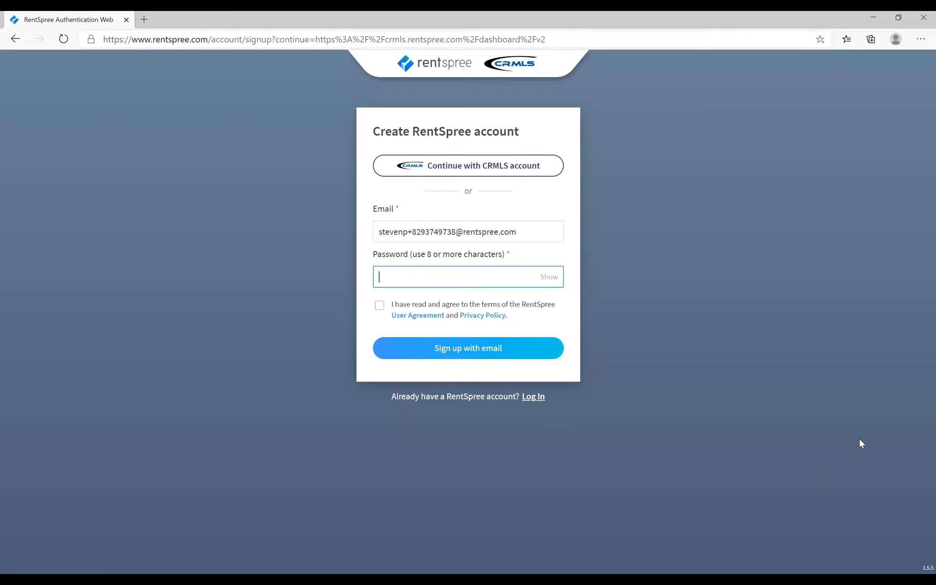
text(••••••••••)
click(380, 306)
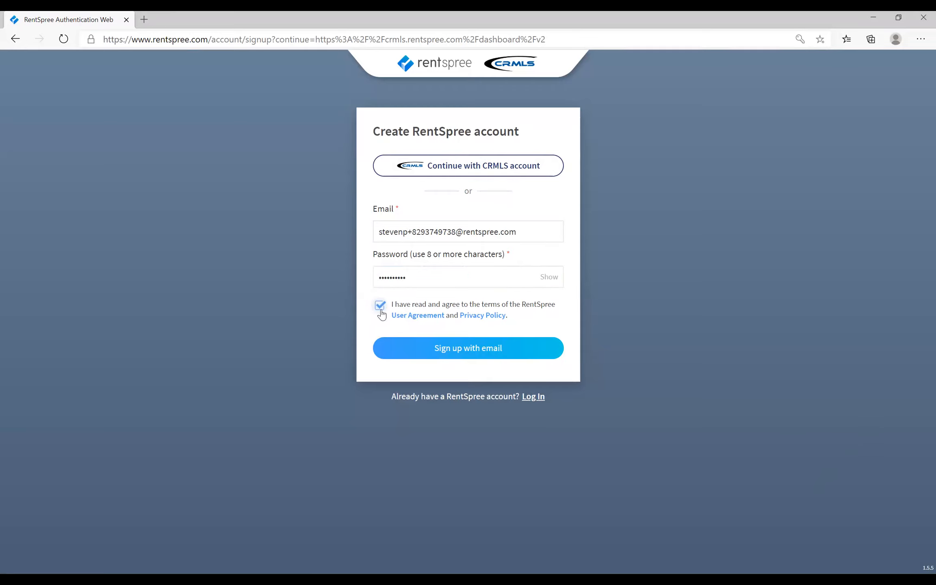
click(463, 354)
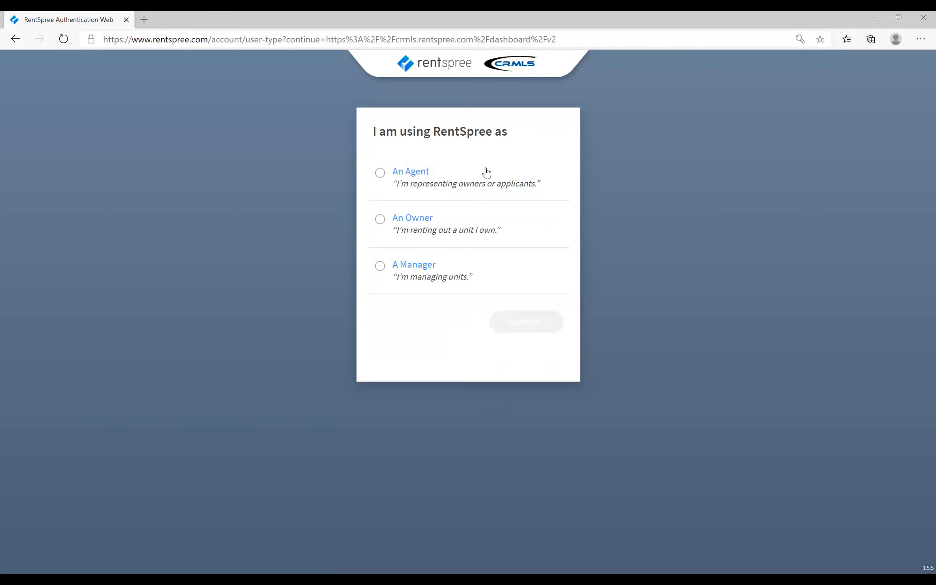
- Set the account's user type to An Agent and accept the Service Agreement
click(489, 186)
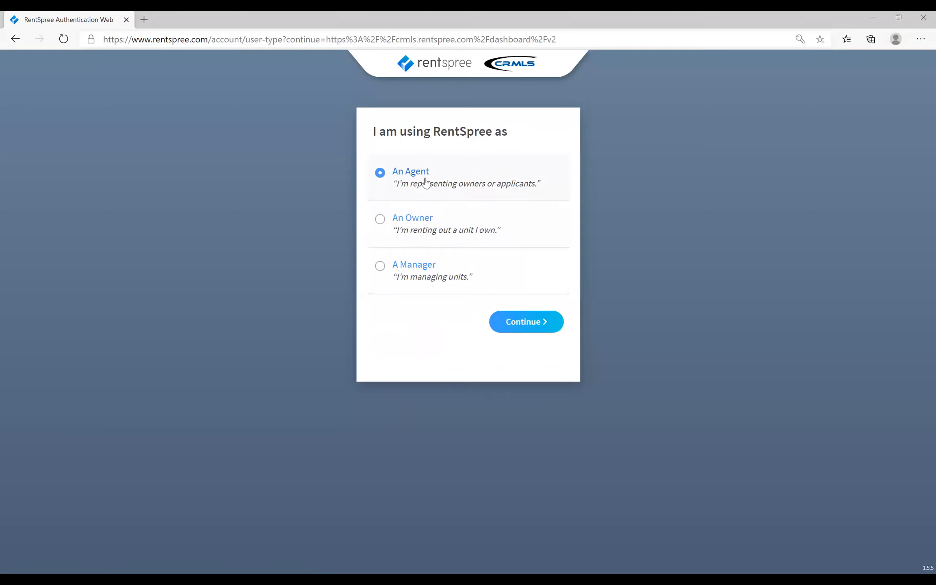
click(542, 330)
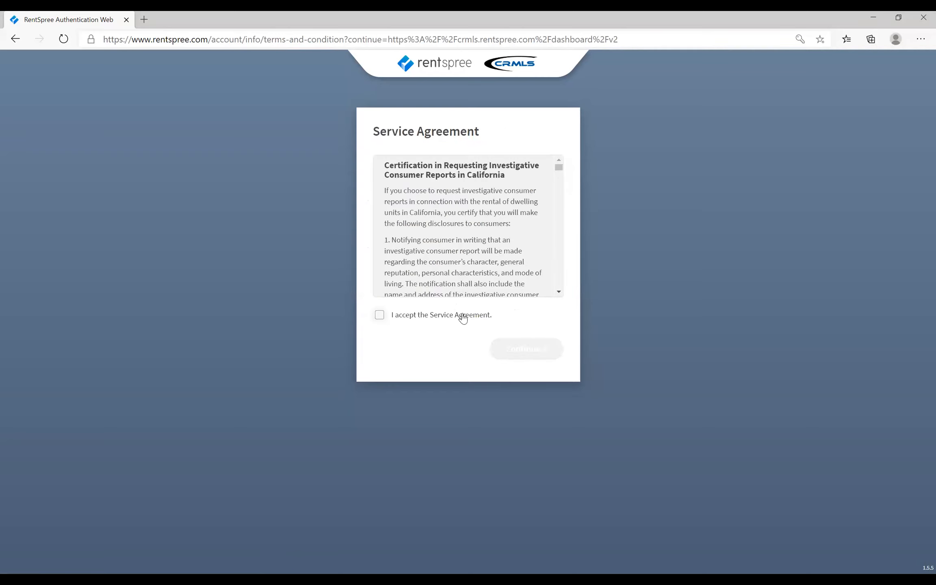
click(463, 319)
click(514, 349)
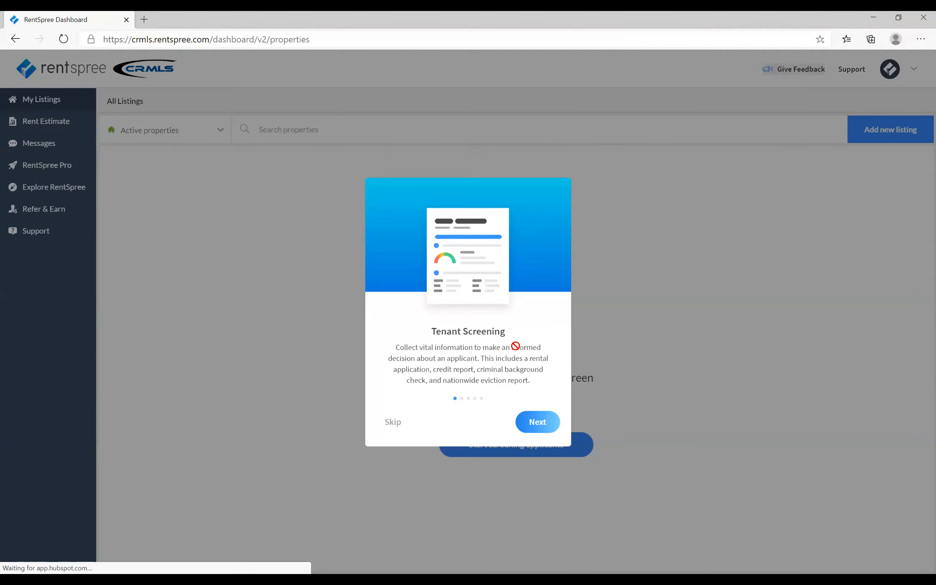
- Skip the intro tour, start screening applicants, and save the agent's name, mailing address and phone number from an autofill suggestion
click(392, 421)
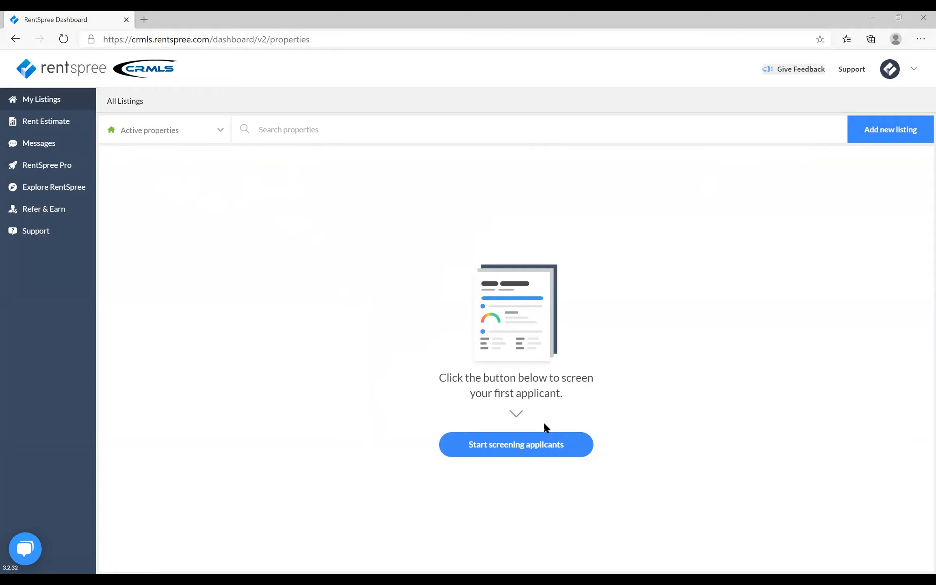
click(519, 451)
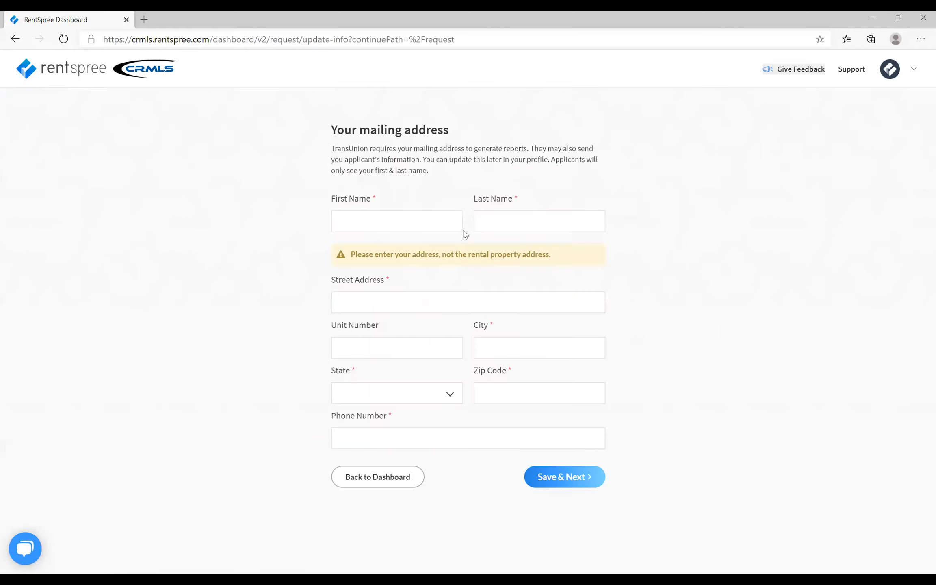
click(391, 226)
click(391, 252)
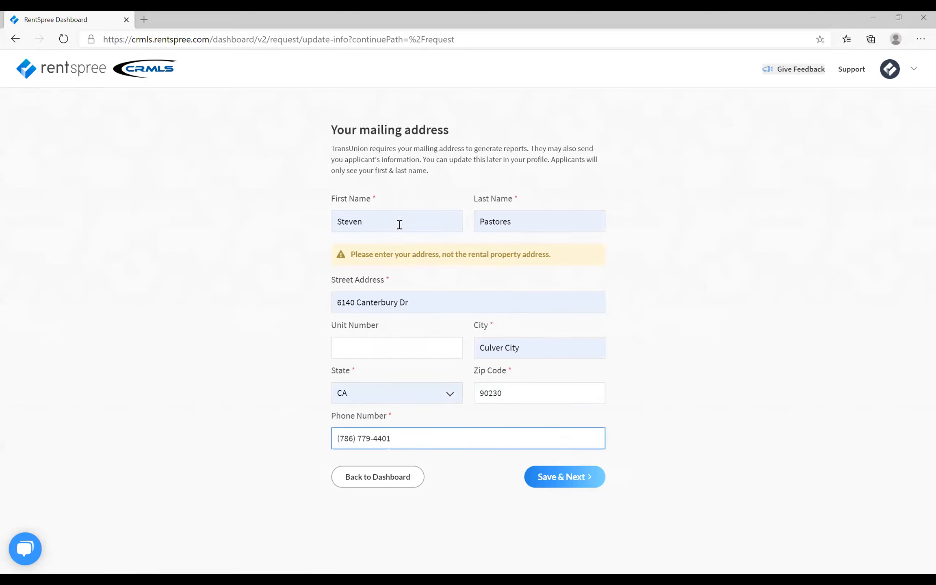
click(573, 481)
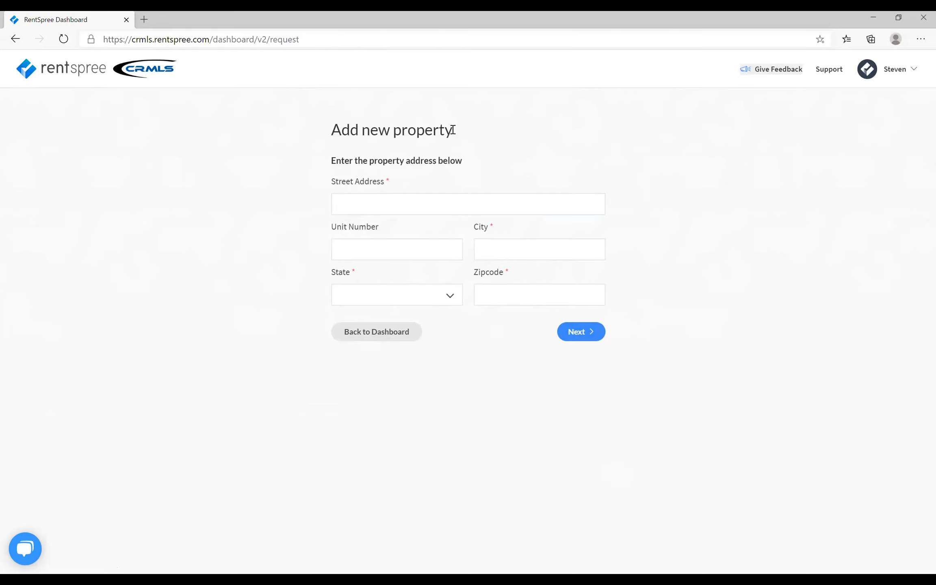
- Add a new property, filling its street address, city, state and zip code from the saved Los Angeles suggestion
click(417, 207)
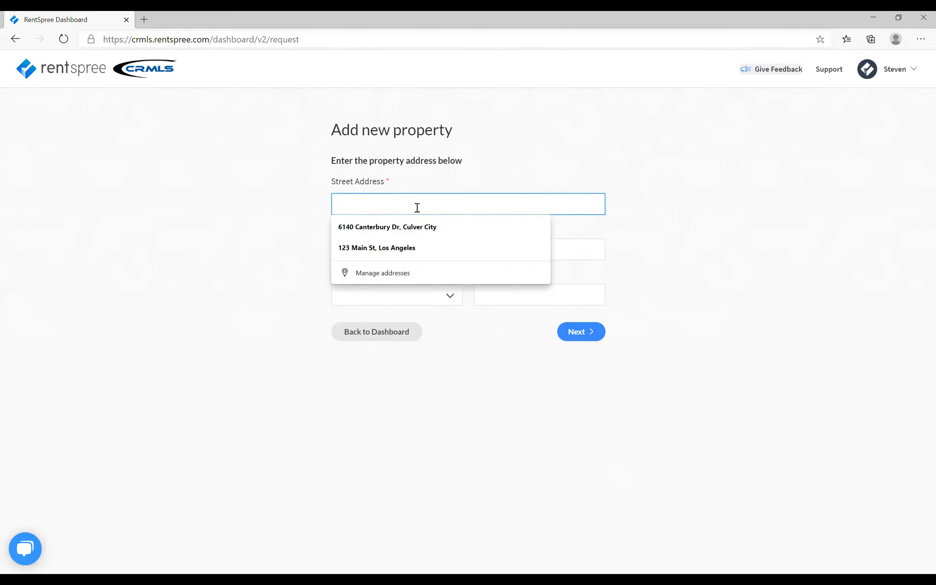
text(123 Main St)
click(413, 230)
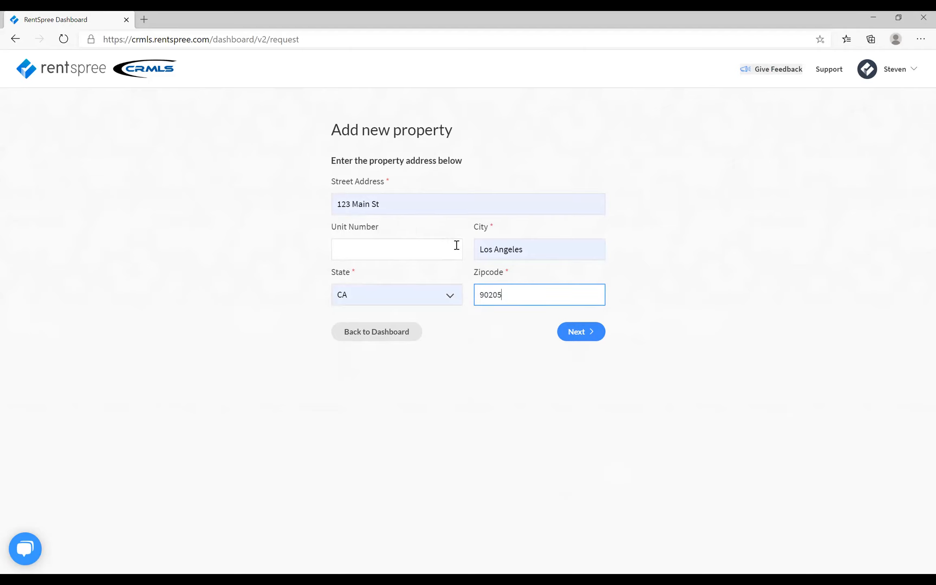
click(580, 332)
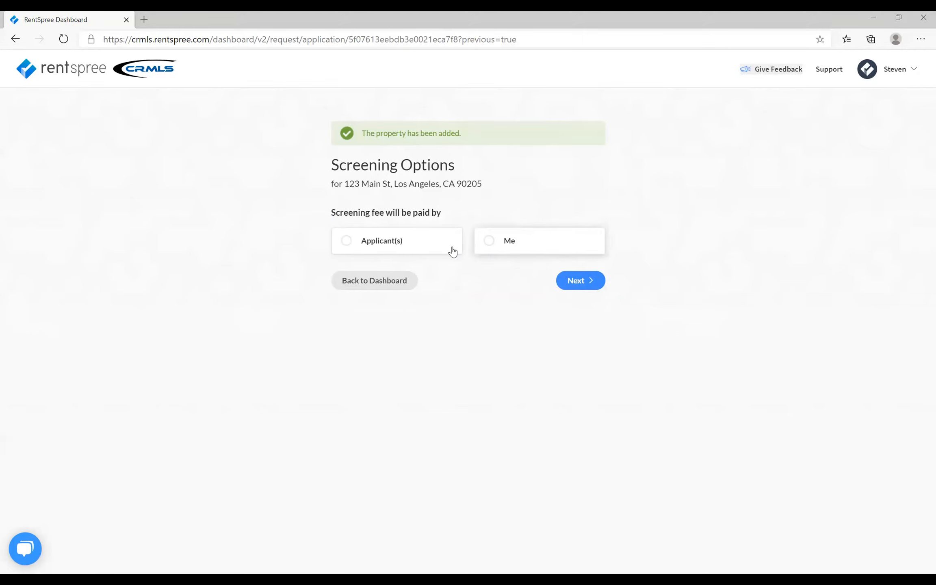
- Have the applicants pay the screening fee and select the Rental Application and Credit Report & Score items
click(415, 246)
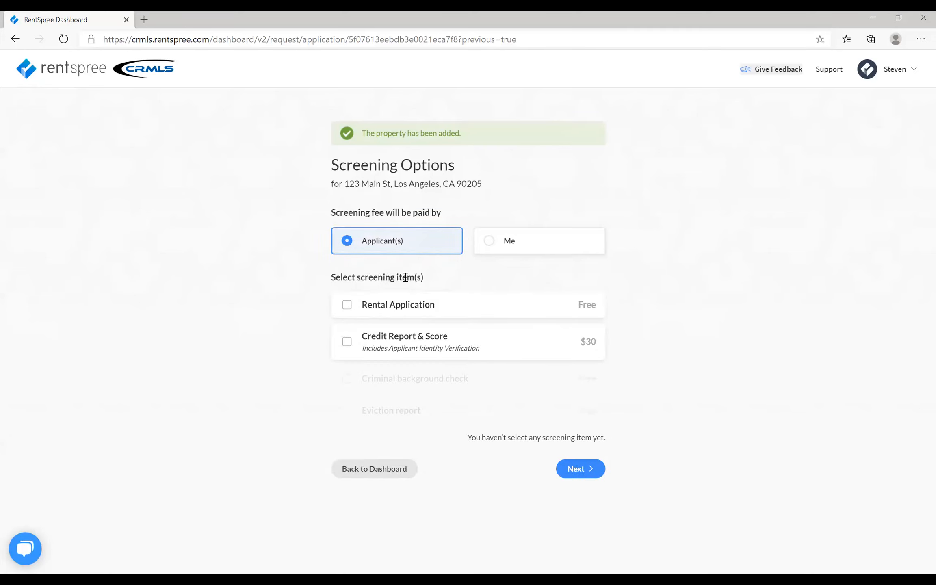
click(414, 309)
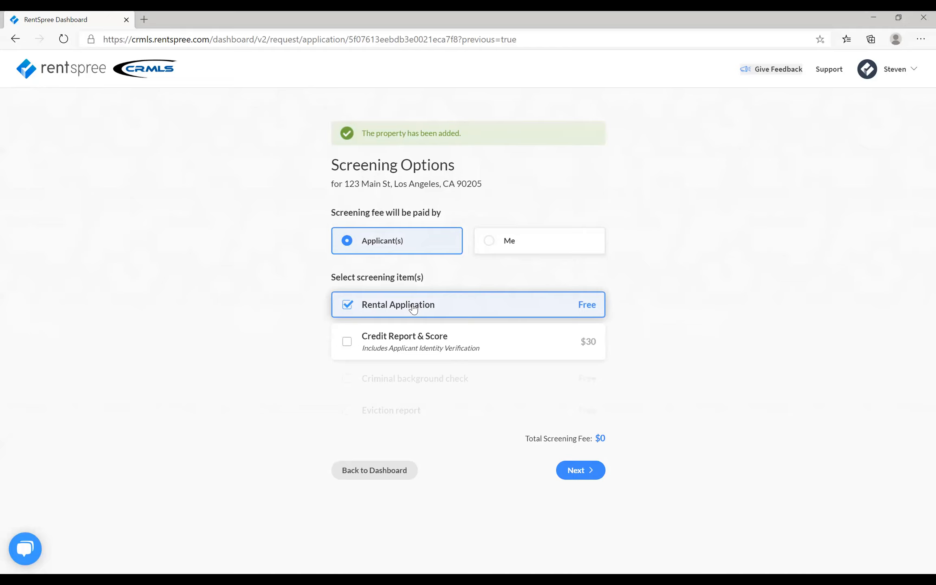
click(400, 347)
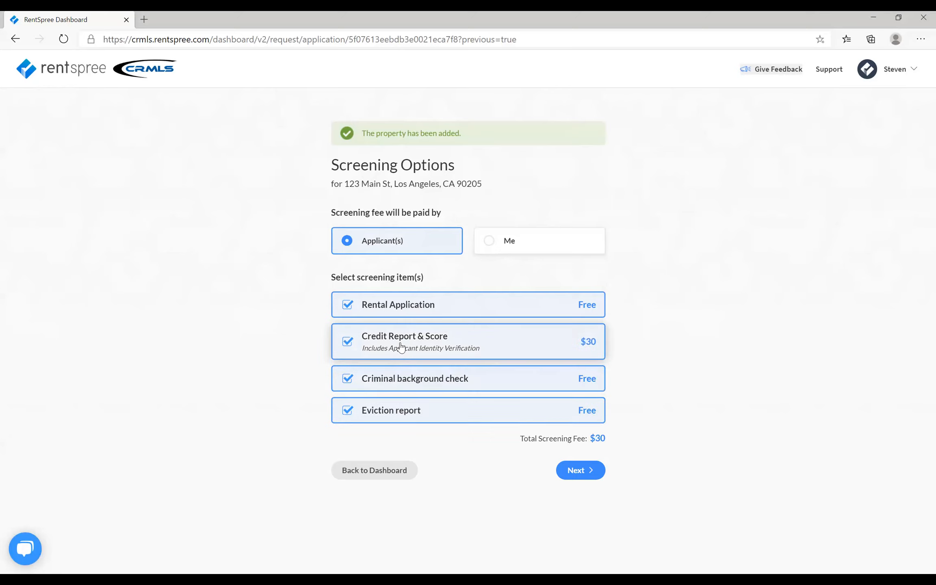
- Try deselecting the criminal background check and eviction report, and toggle the credit report and rental application off and on
click(458, 381)
click(457, 408)
click(471, 343)
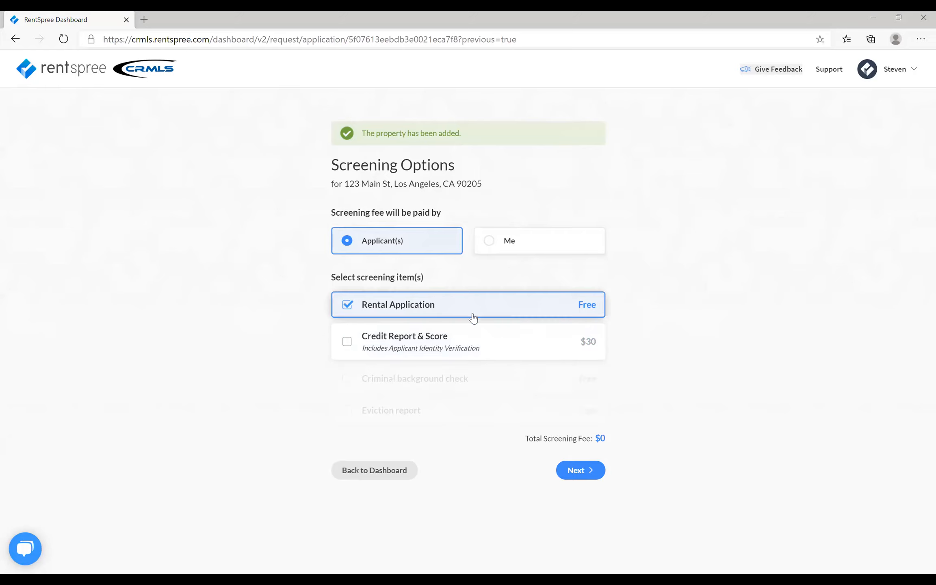
click(471, 313)
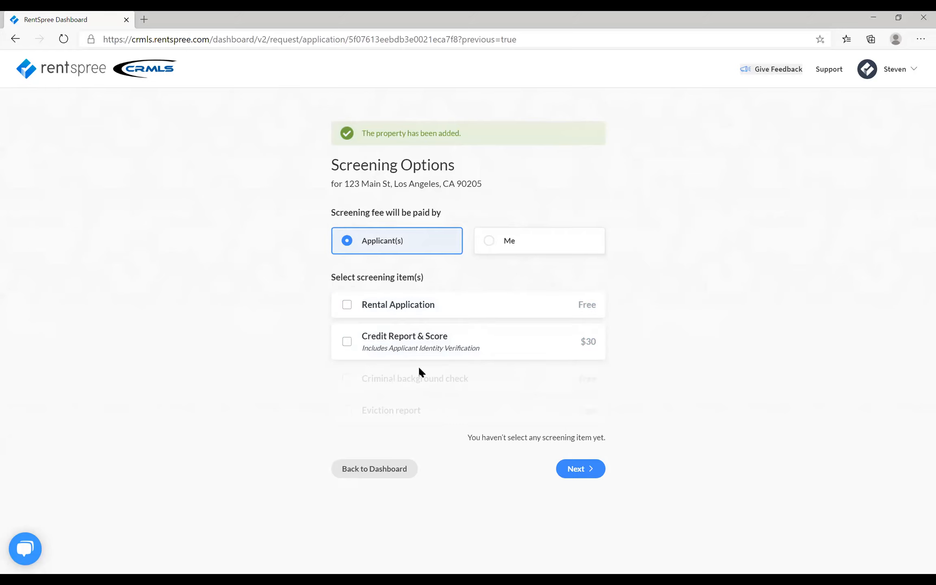
click(415, 350)
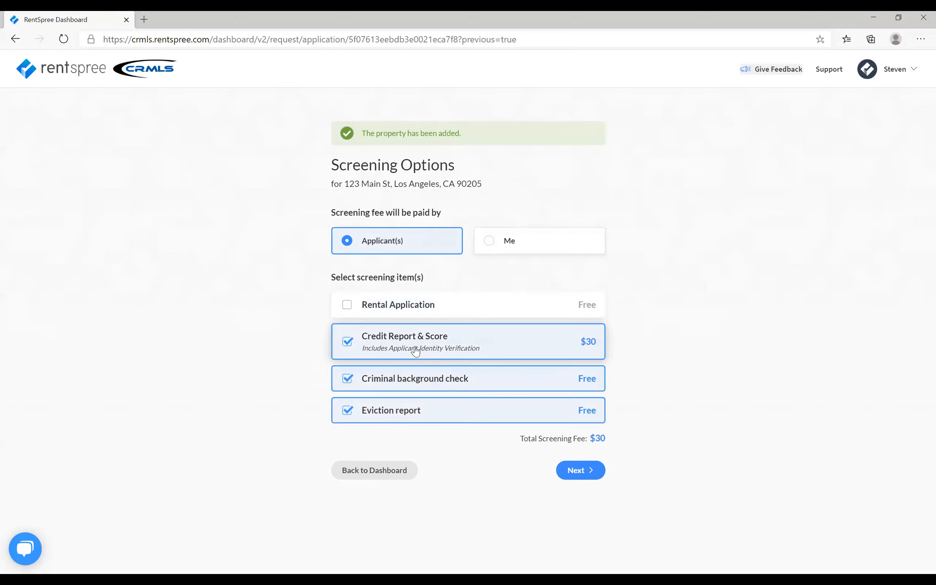
click(427, 308)
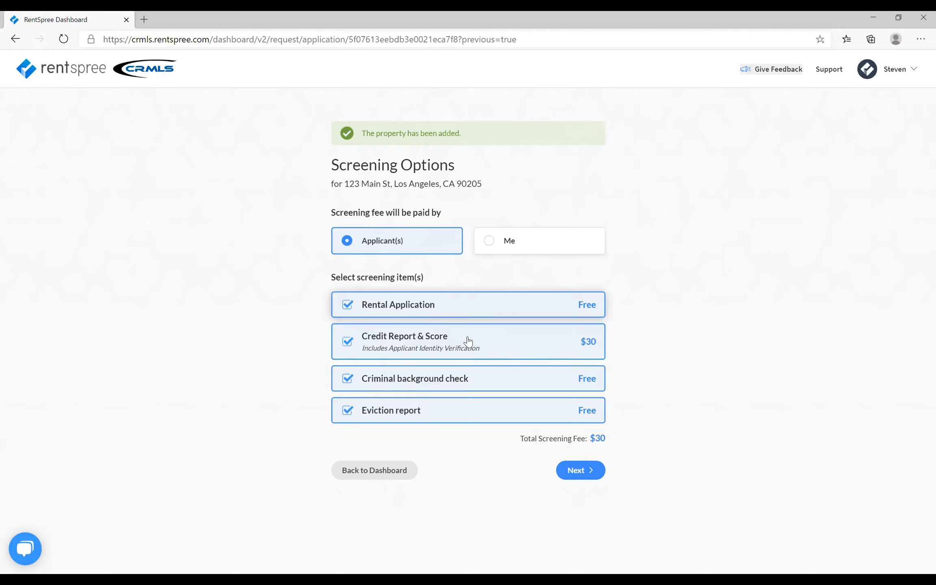
- Submit the screening options with the criminal background check certification, and choose to request reports via email or mobile
click(576, 471)
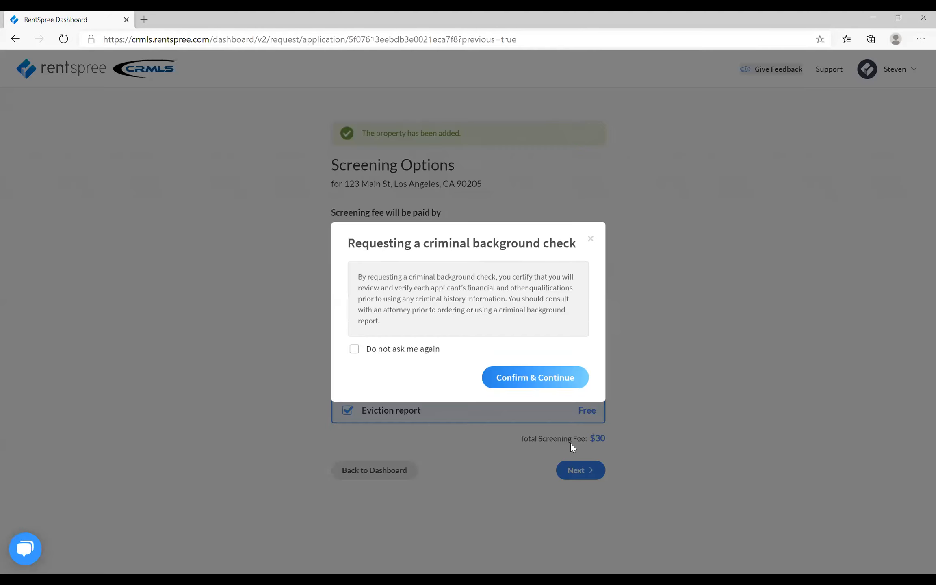
click(559, 381)
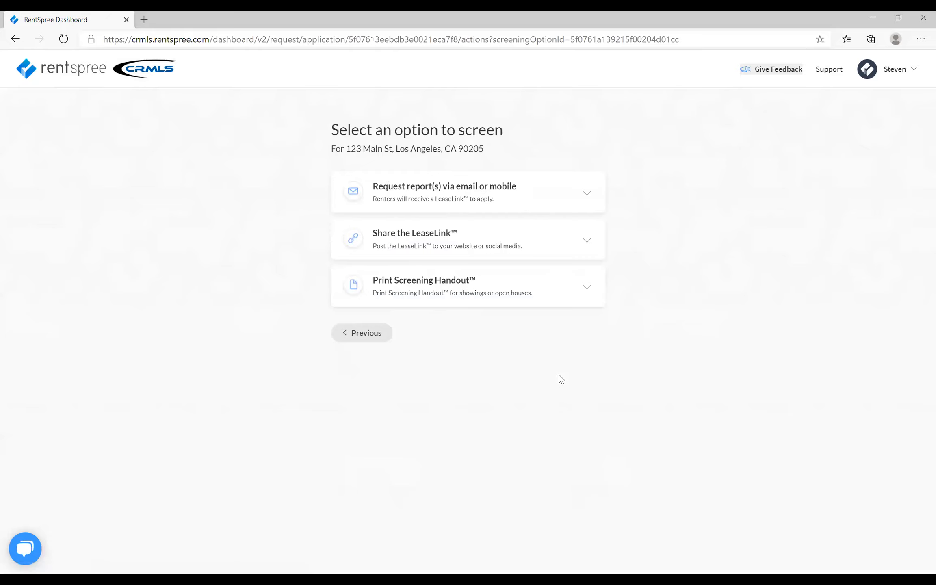
click(501, 203)
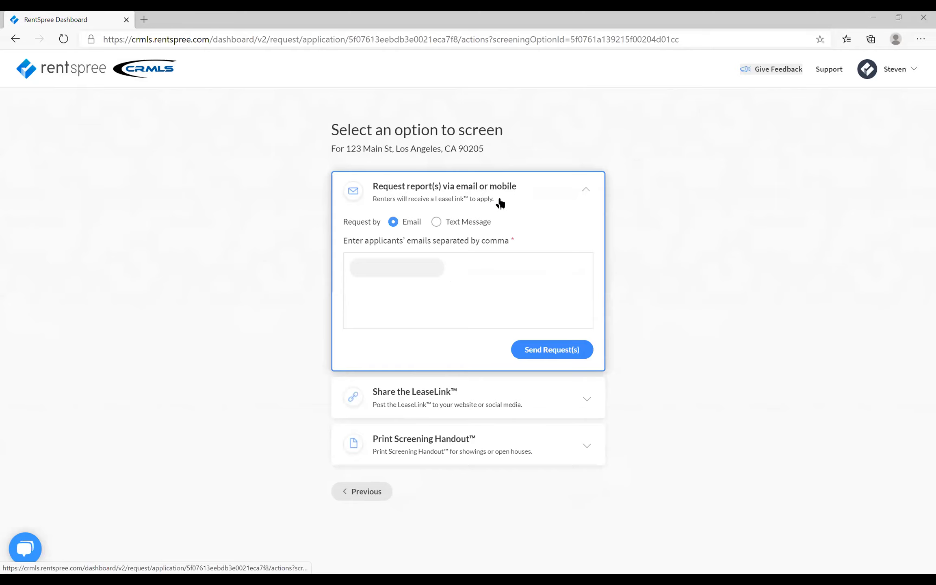
- Enter the email addresses of two applicants as recipients of the report request
click(384, 268)
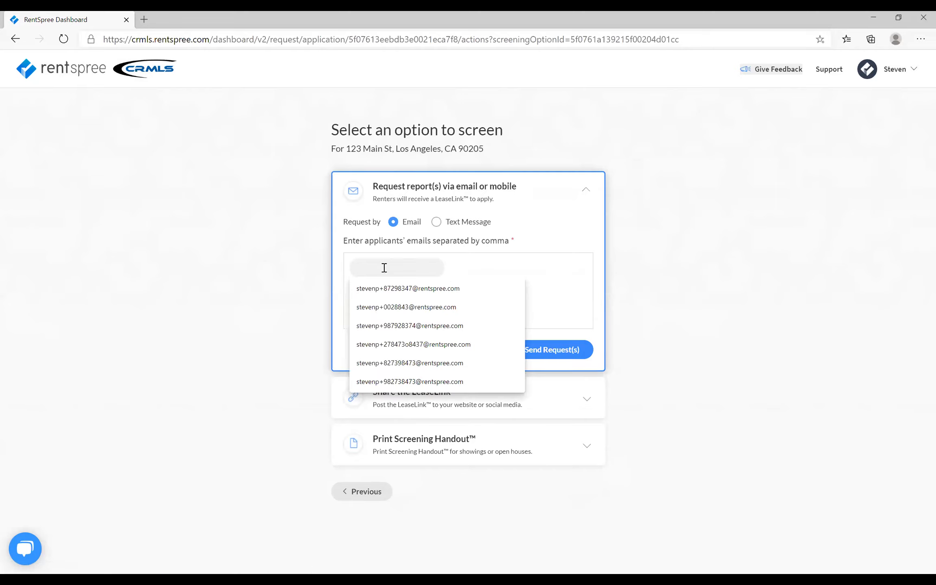
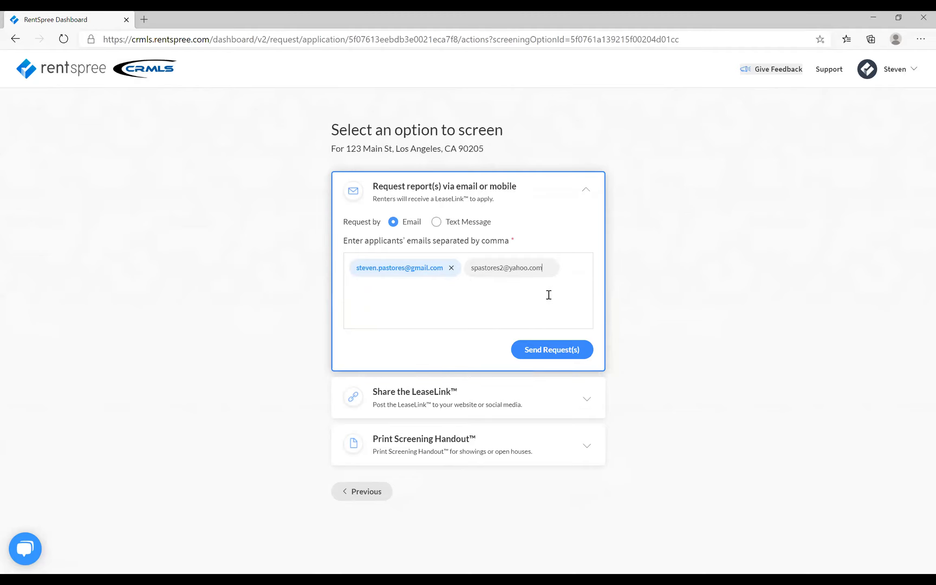
- Send the report requests to both applicants by email, and look at the text message request form before returning to email
key(Return)
click(551, 350)
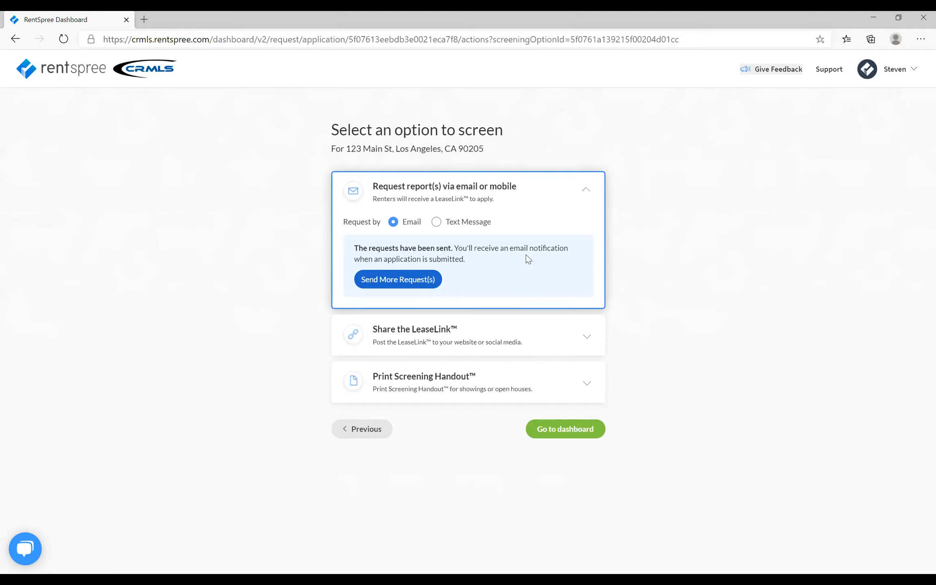
click(438, 223)
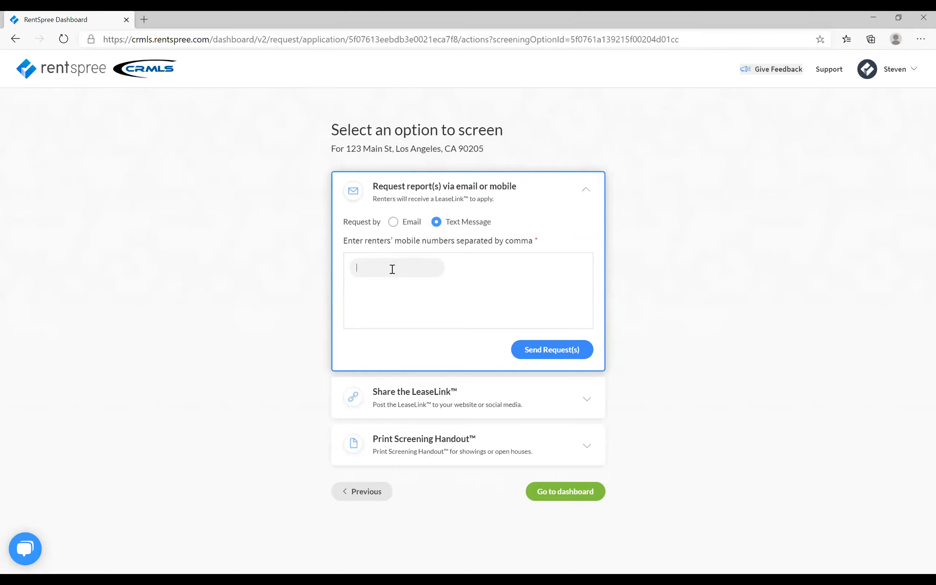
click(395, 224)
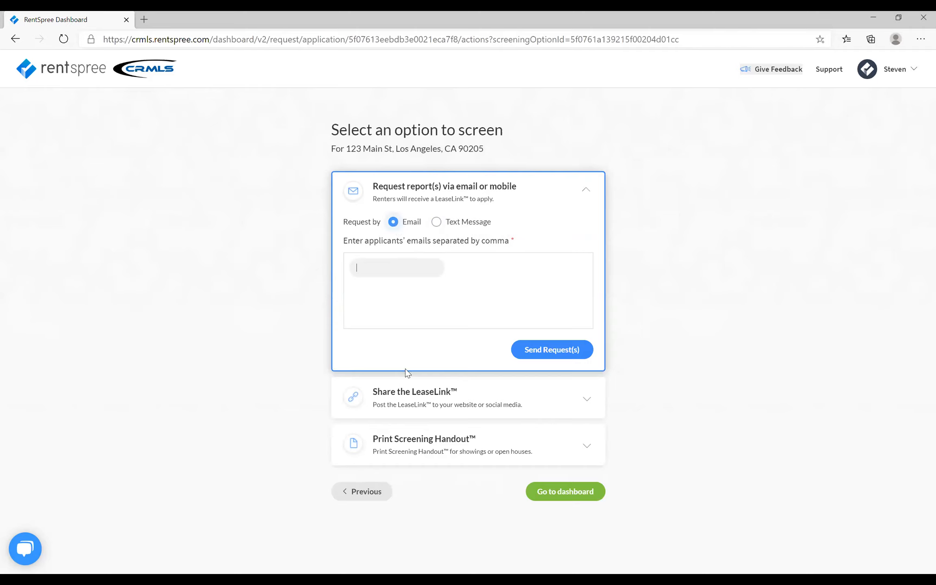
- View the LeaseLink sharing option, and open the printable Screening Handout to review its contents before closing it
click(429, 408)
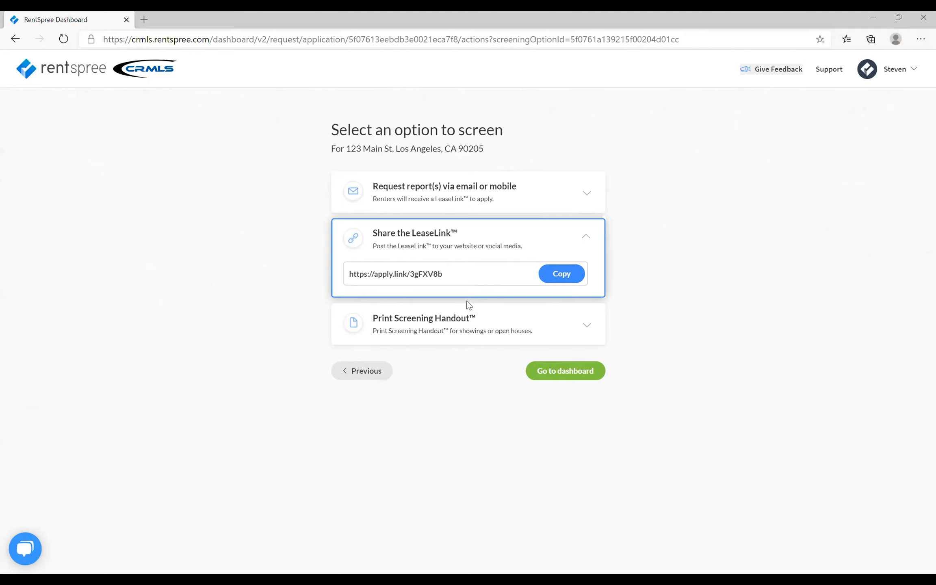
click(465, 327)
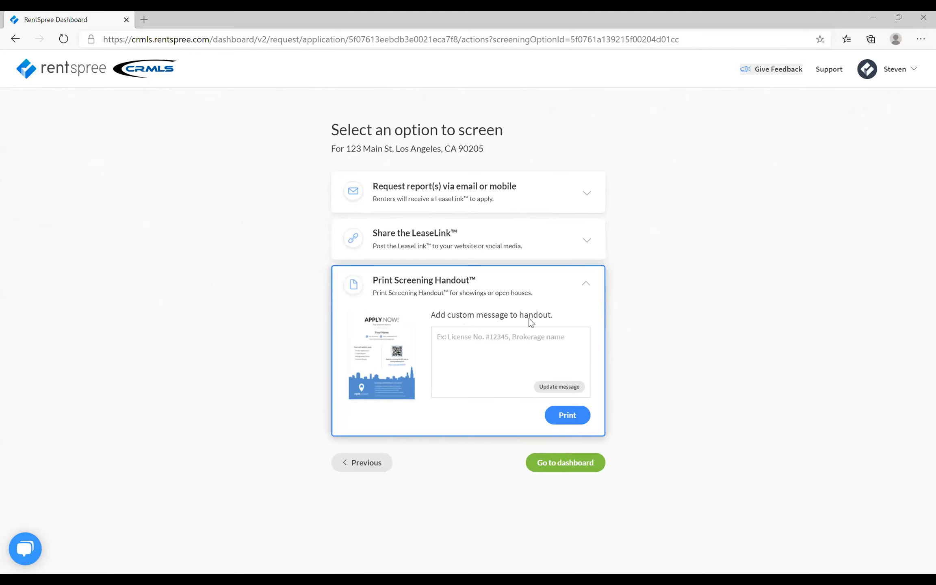
click(570, 416)
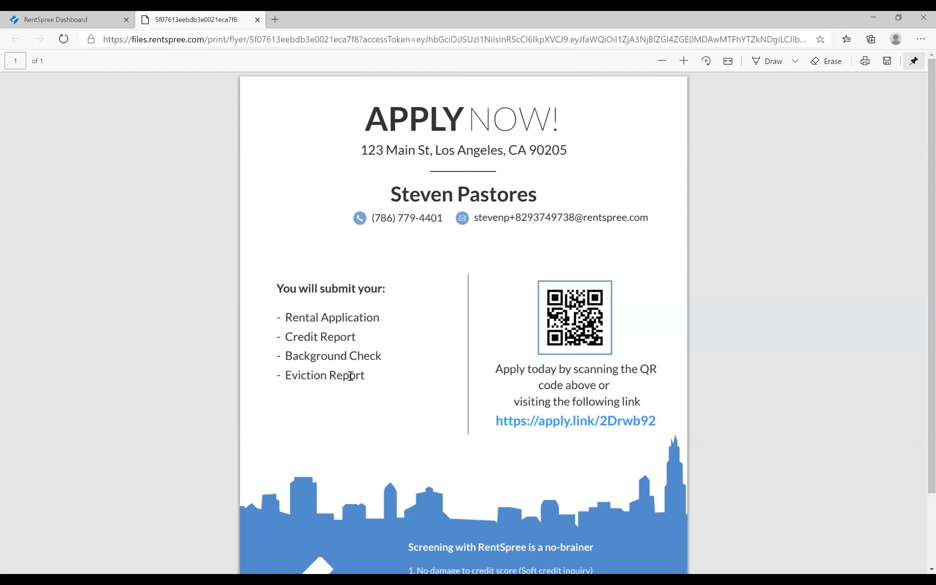
scroll(350, 376, down, 2)
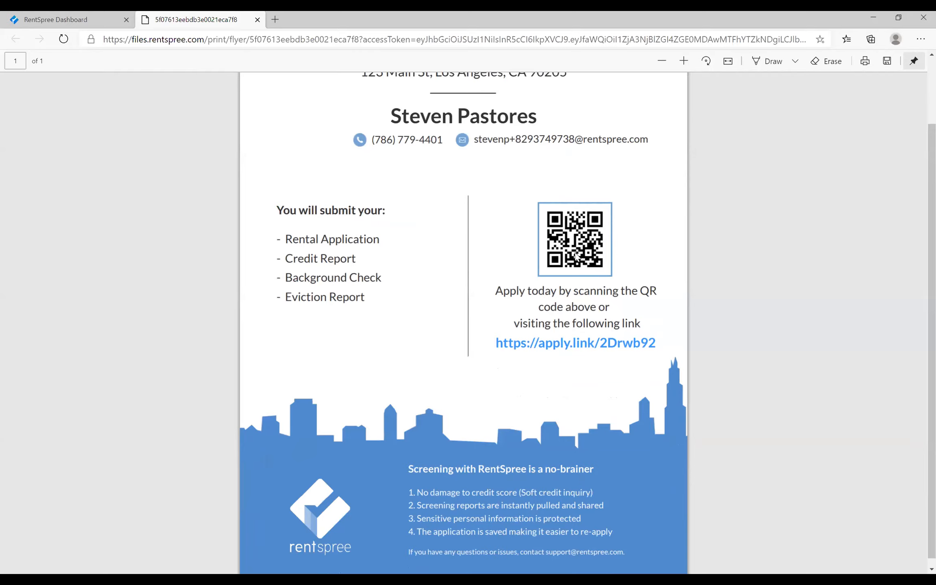
scroll(577, 256, up, 2)
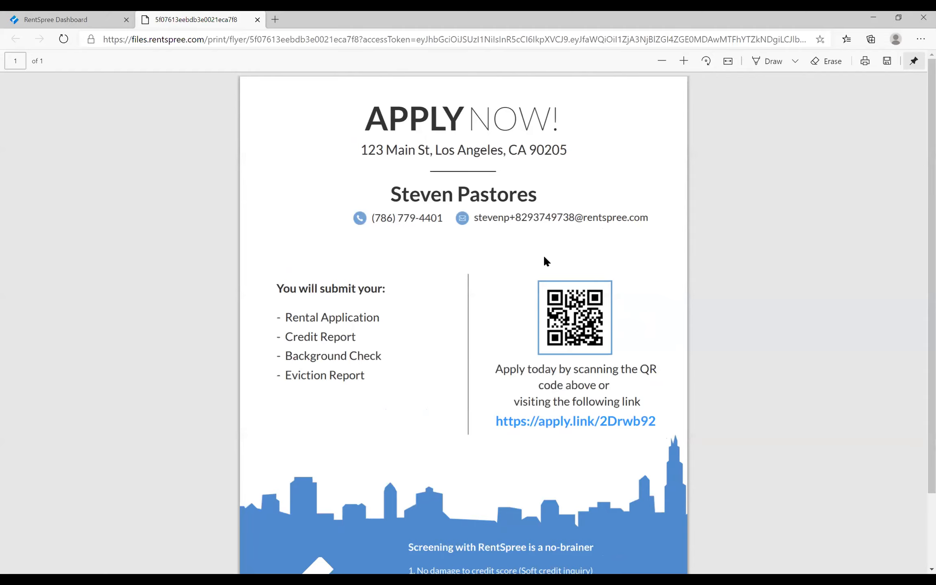
click(257, 20)
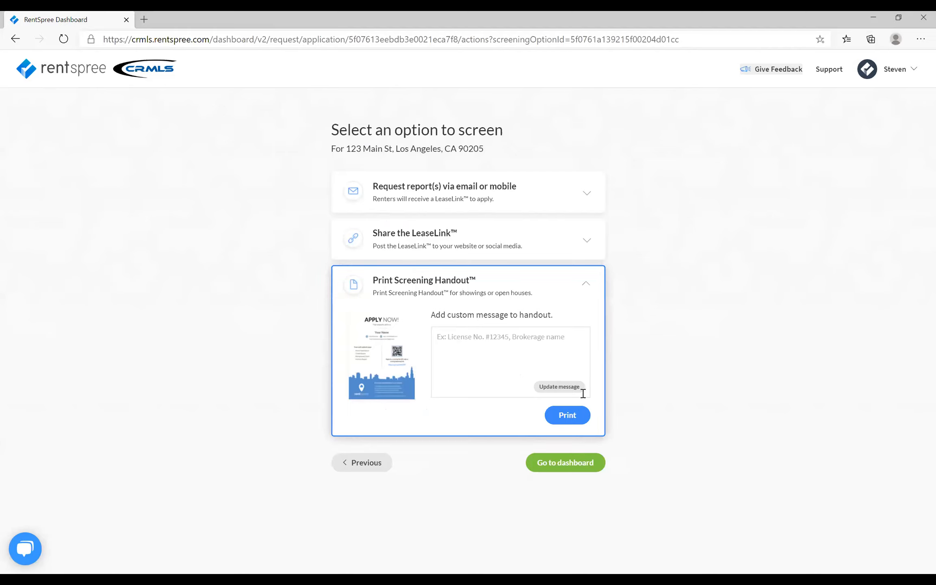
- Go to the dashboard and open the property's tenant screening list to check the status of the applicants' requests
click(582, 467)
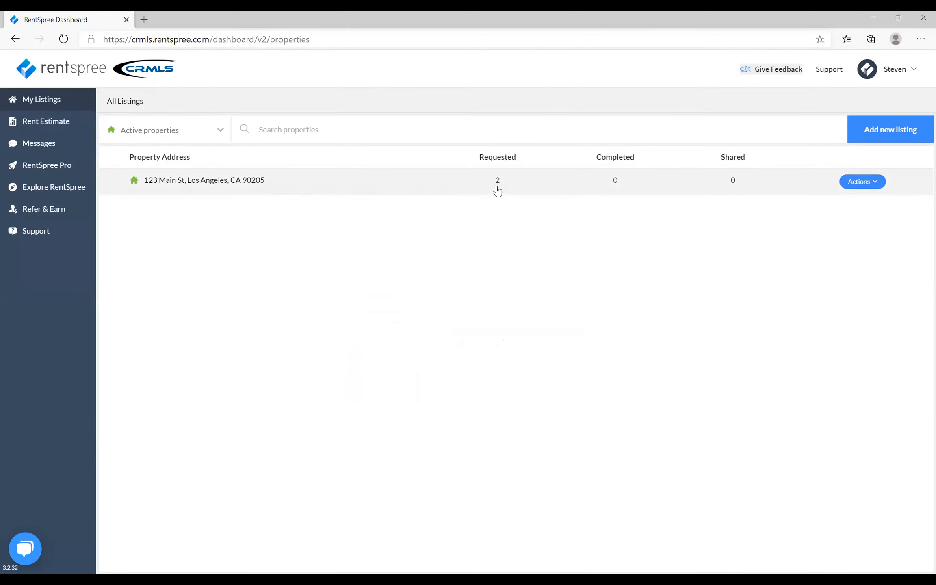
click(241, 186)
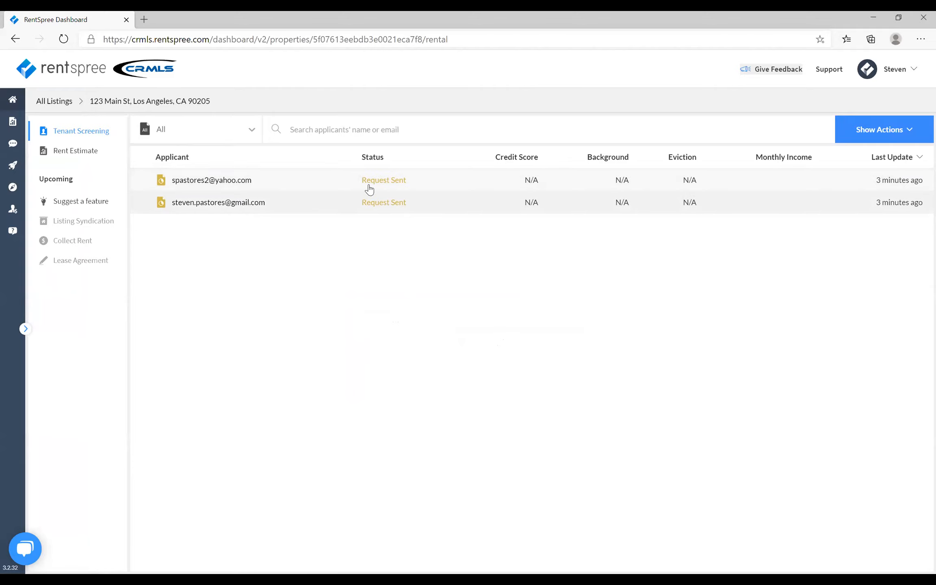
mouse_move(374, 183)
- Return to all listings and deactivate the property, confirming the deactivation
click(66, 103)
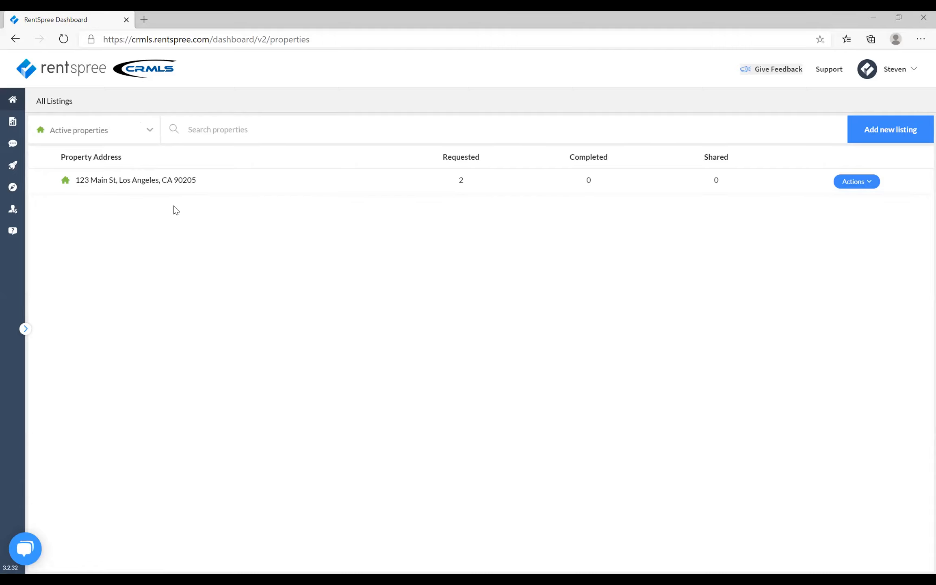
click(866, 189)
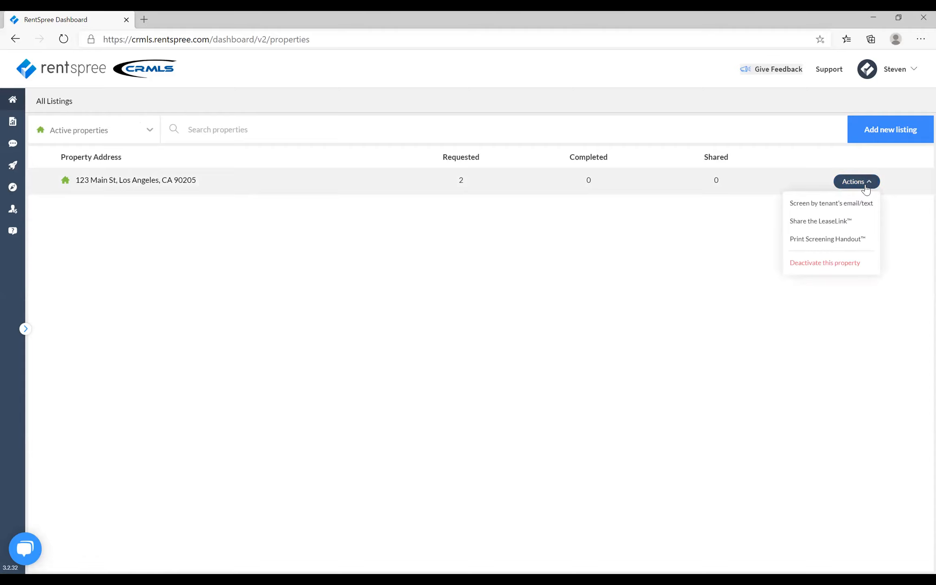
click(841, 268)
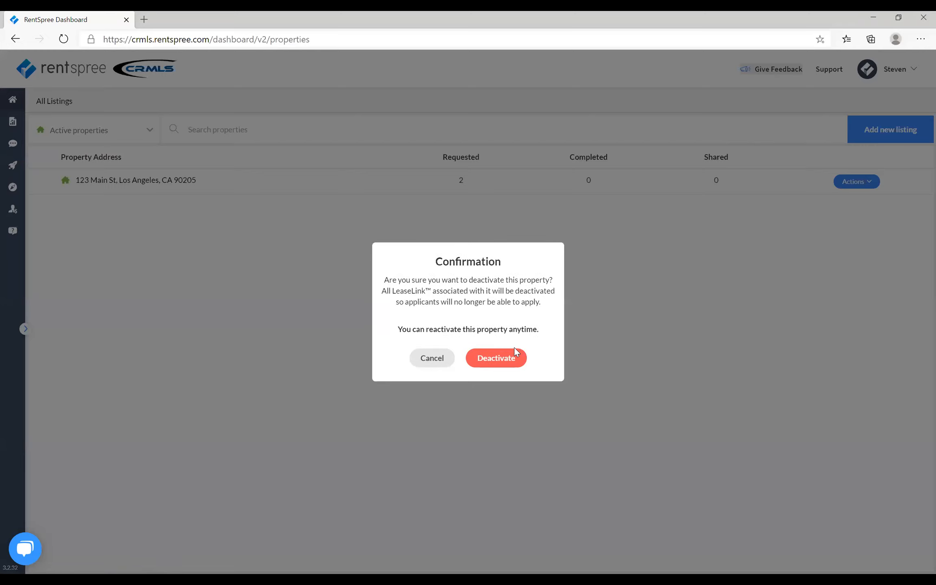
click(509, 358)
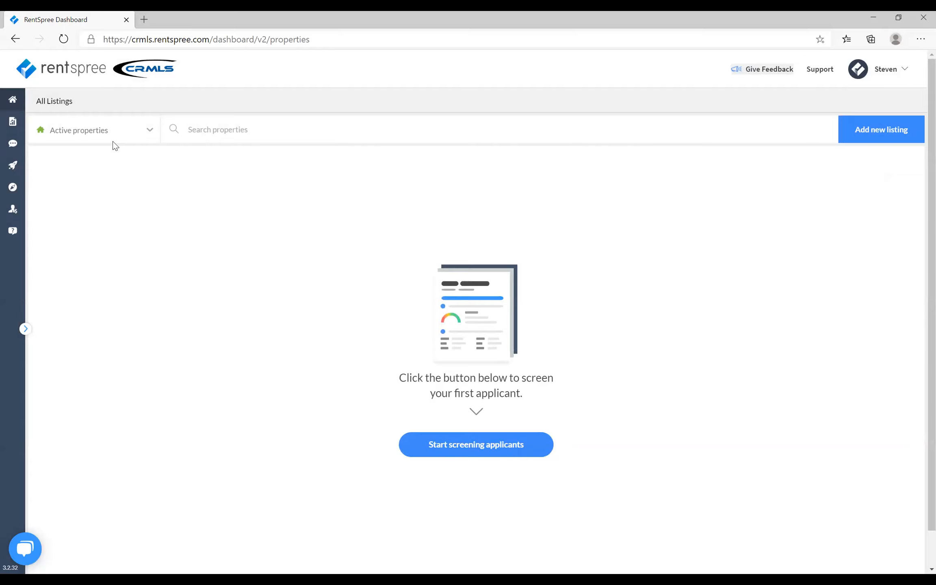
- Reactivate the property from the inactive properties, and filter the listings back to active properties
click(149, 130)
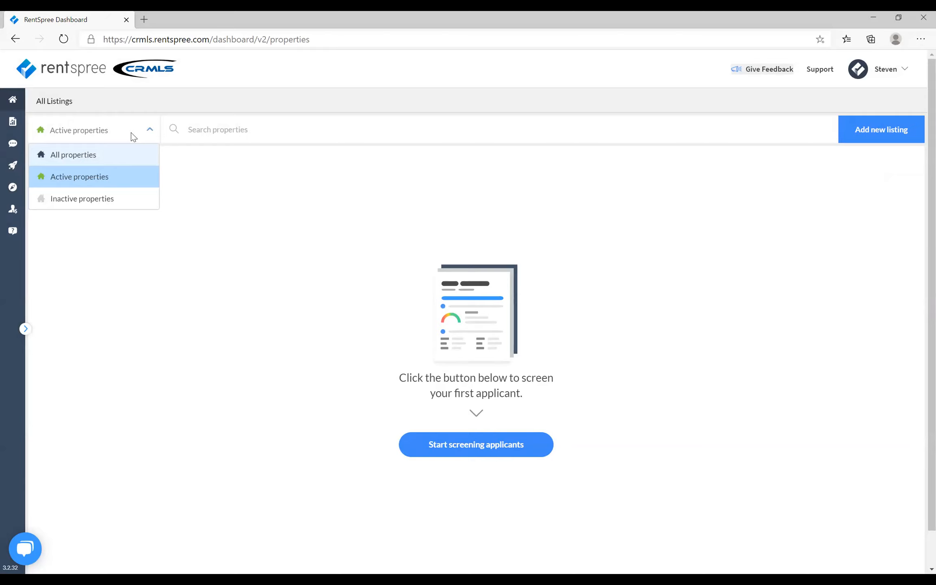
click(105, 197)
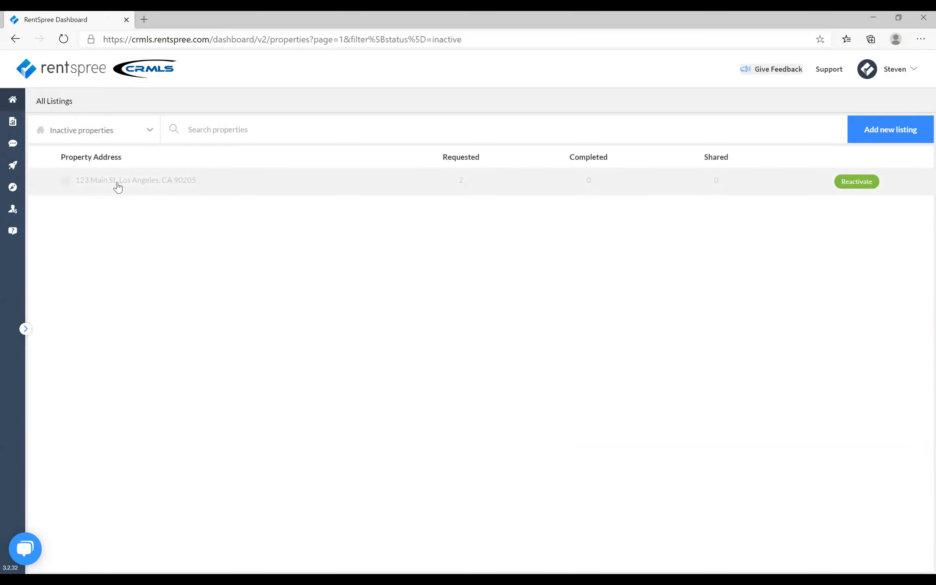
click(857, 185)
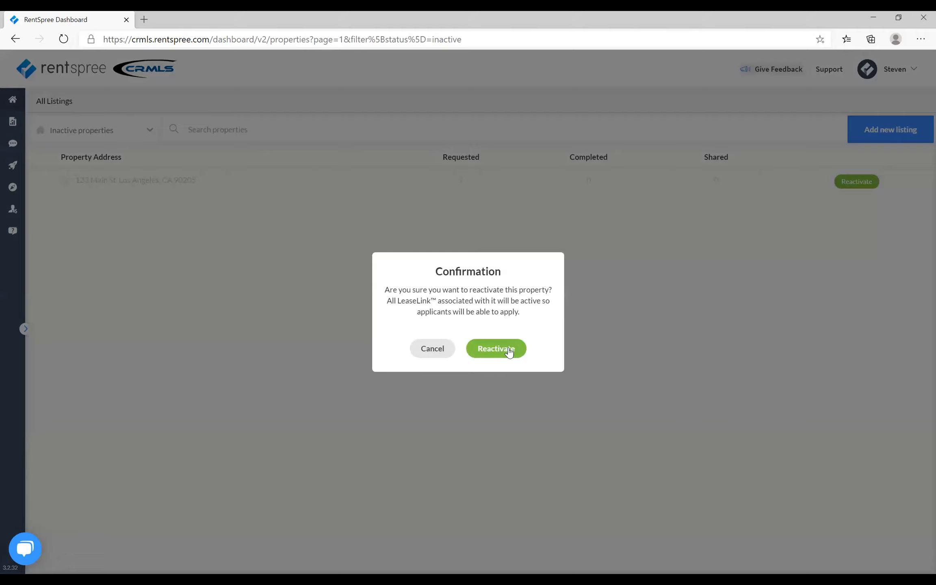
click(508, 351)
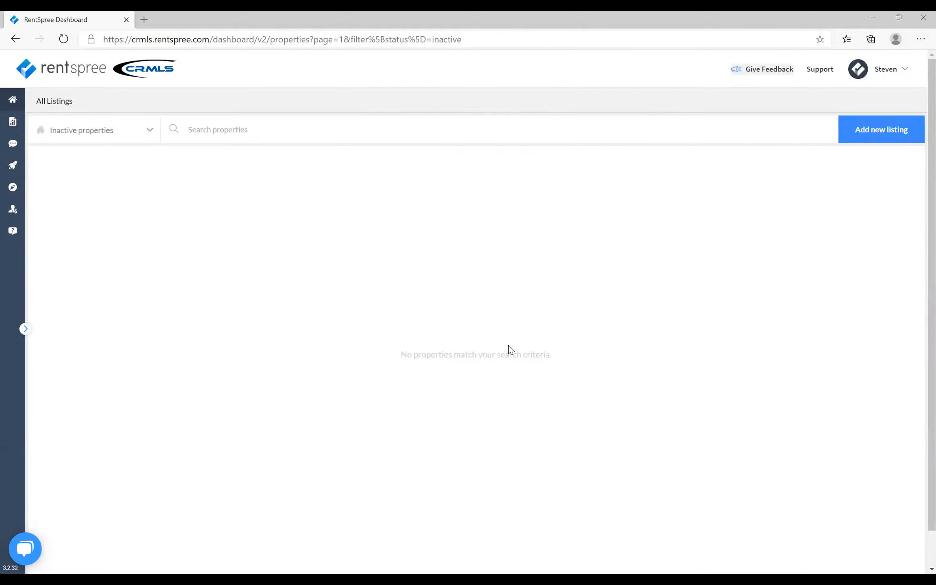
click(140, 139)
click(116, 178)
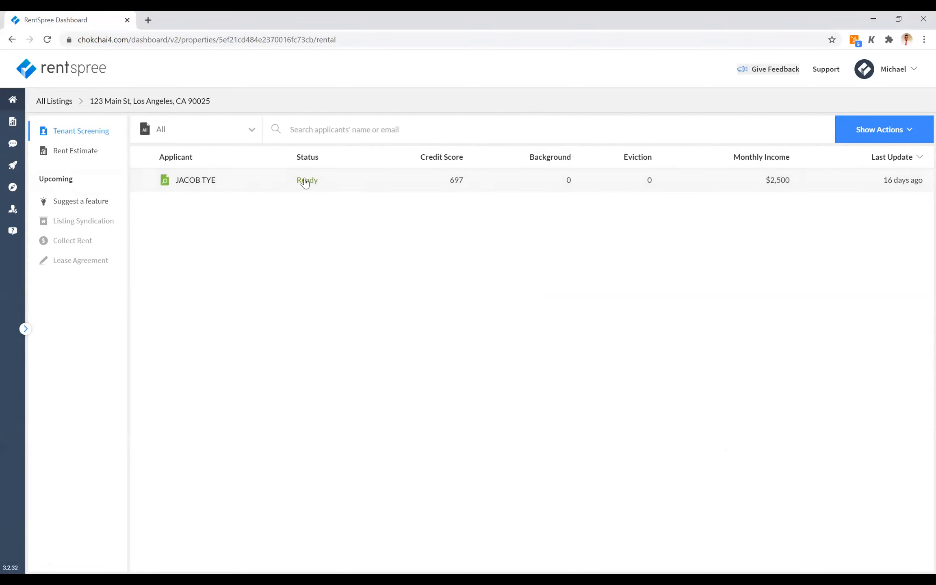
- Open the screening report of the applicant with Ready status and view the submitted rental application
mouse_move(305, 188)
click(189, 184)
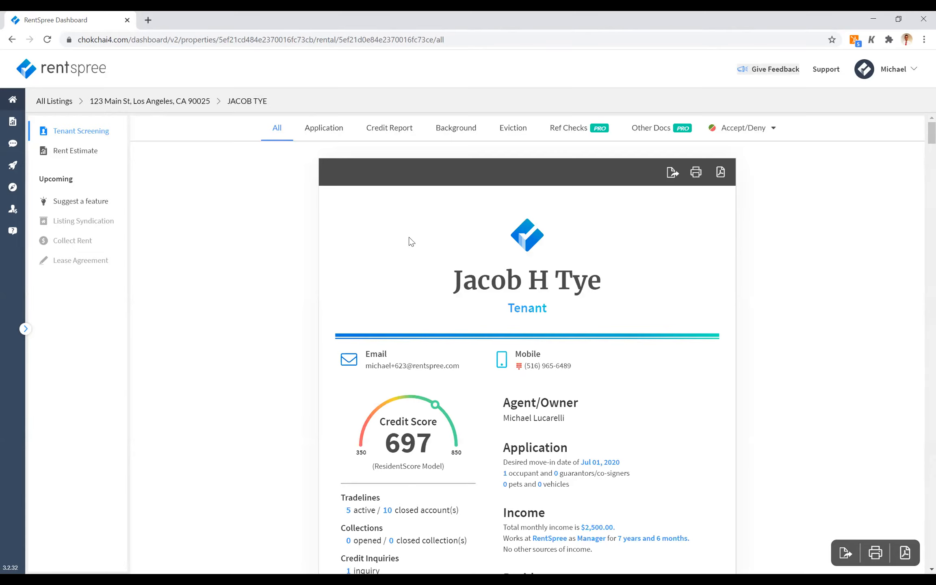
click(329, 134)
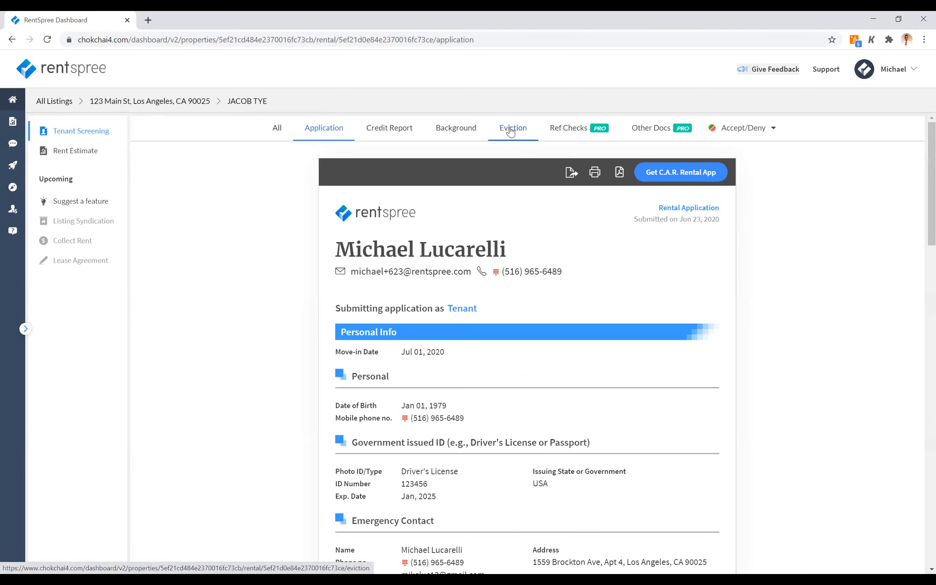
- Review the applicant's TransUnion credit report, background check and eviction report
click(407, 135)
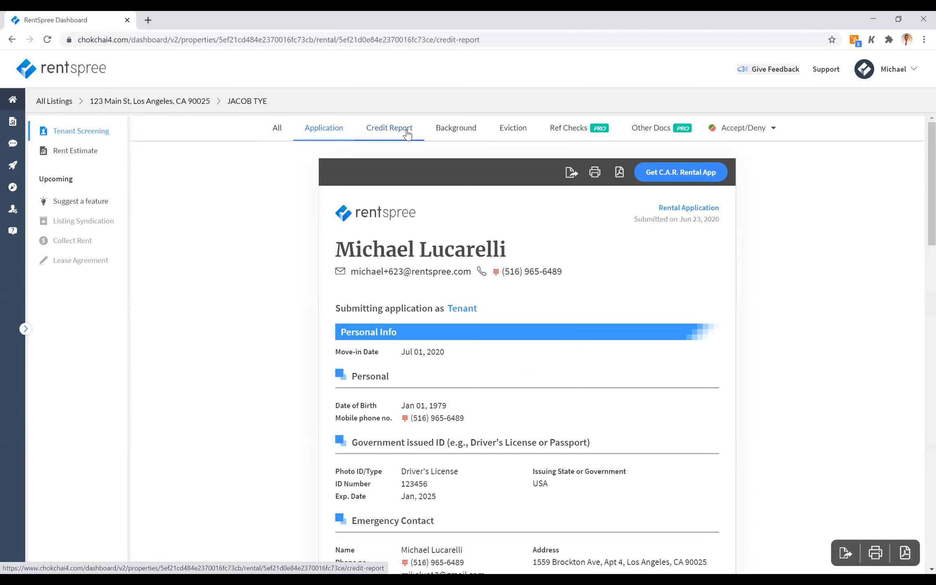
scroll(461, 237, down, 1)
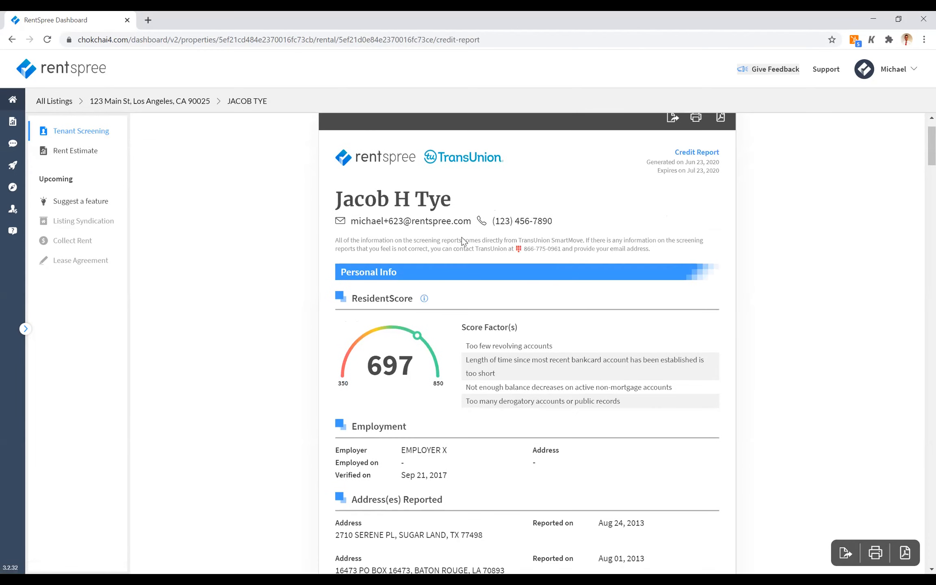
scroll(461, 237, down, 1)
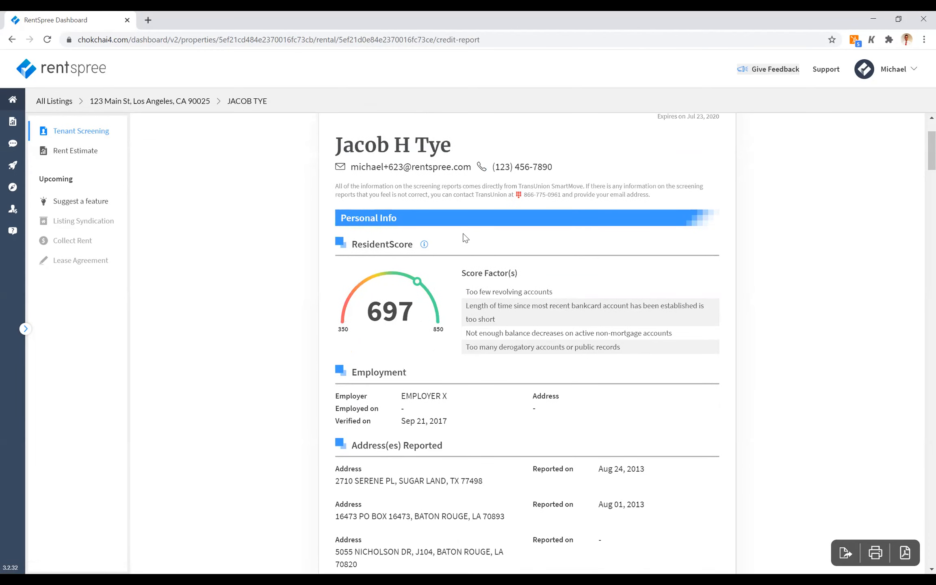
scroll(466, 238, up, 1)
scroll(466, 238, up, 2)
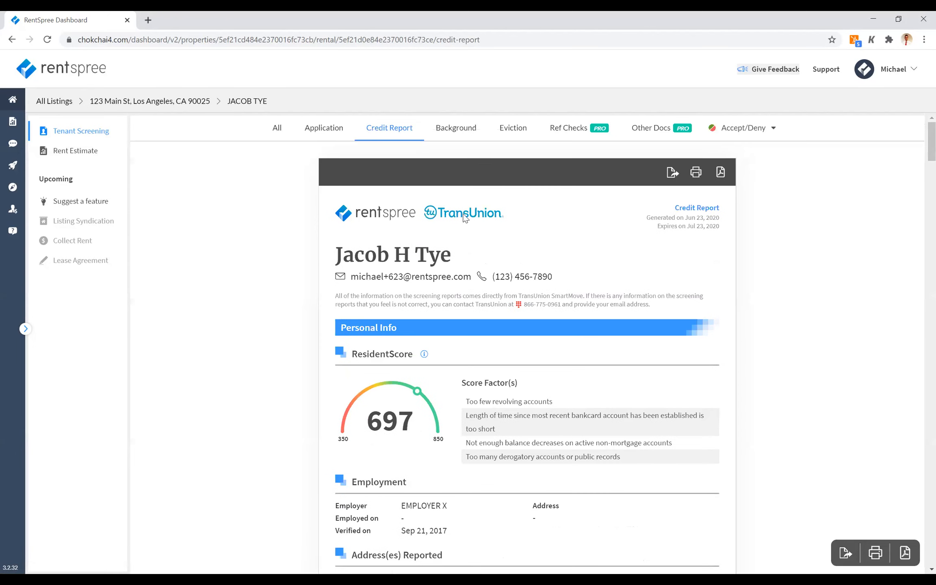
click(459, 129)
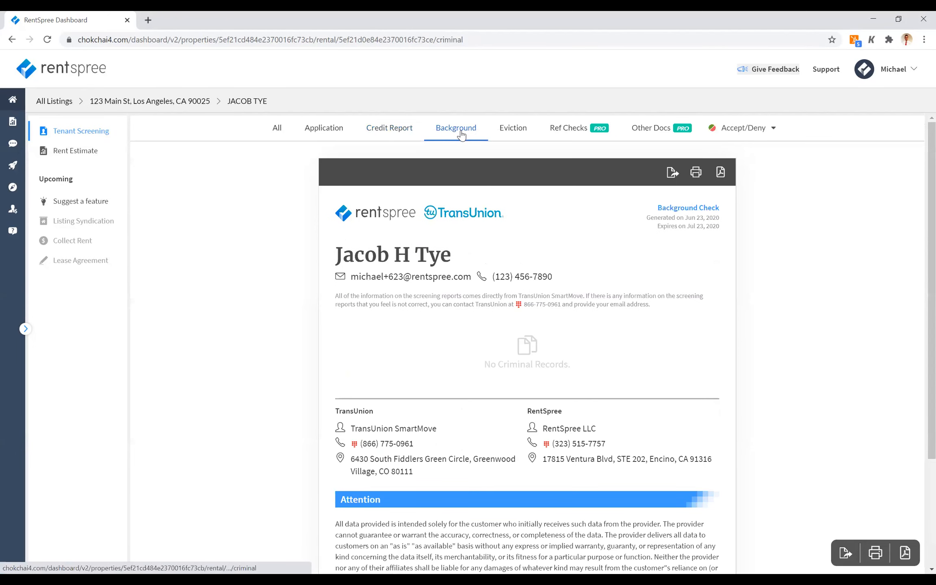
click(523, 133)
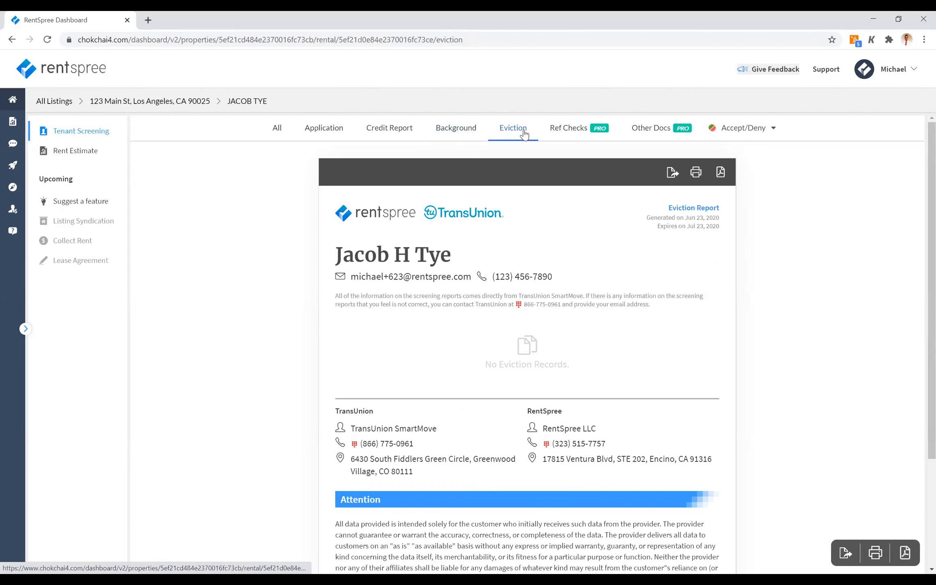